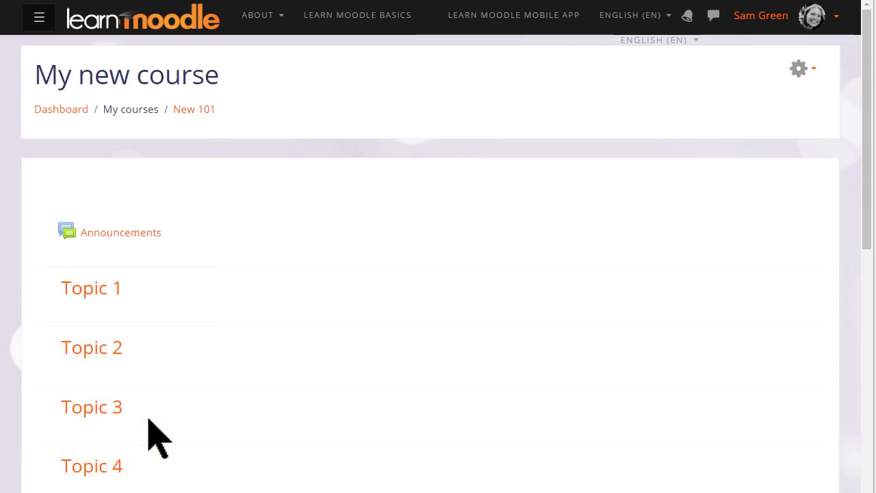
- Open the settings of My new course for editing and change the course full name to "Basic French"
click(815, 72)
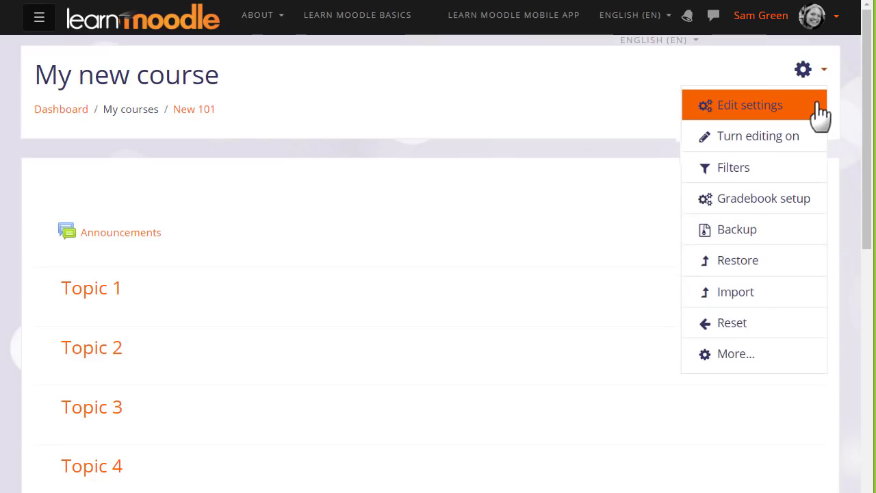
click(819, 107)
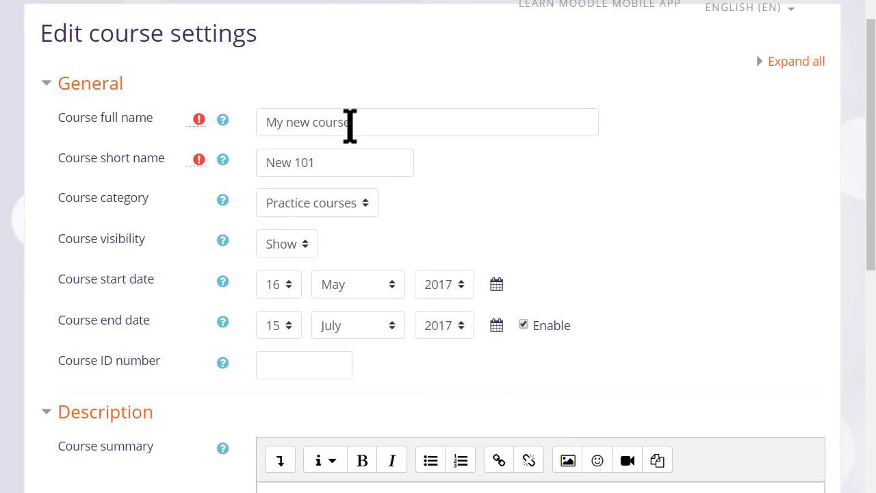
click(349, 127)
key(BackSpace)
key(BackSpace)
key(BackSpace)
key(BackSpace)
key(BackSpace)
key(BackSpace)
key(BackSpace)
key(BackSpace)
key(BackSpace)
key(BackSpace)
key(BackSpace)
key(BackSpace)
key(BackSpace)
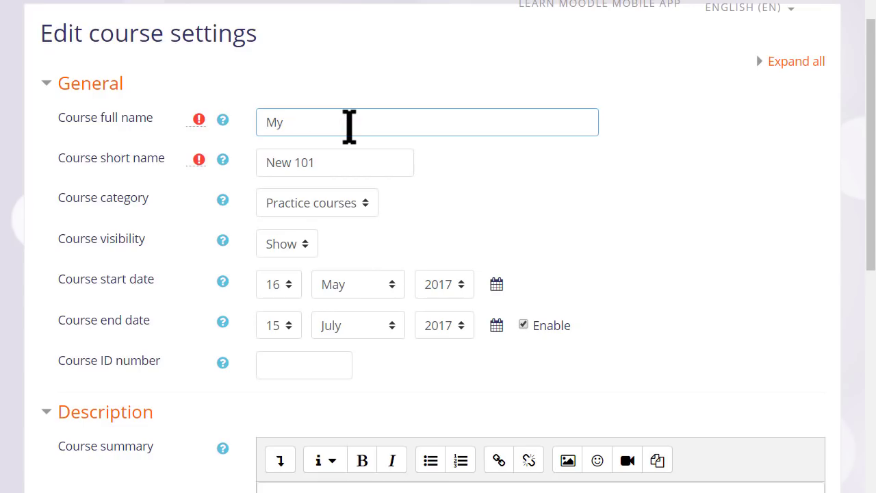
text(Basic French)
- Set the course short name to "French" and review the course visibility options
click(309, 165)
drag(310, 164, 246, 187)
text(French)
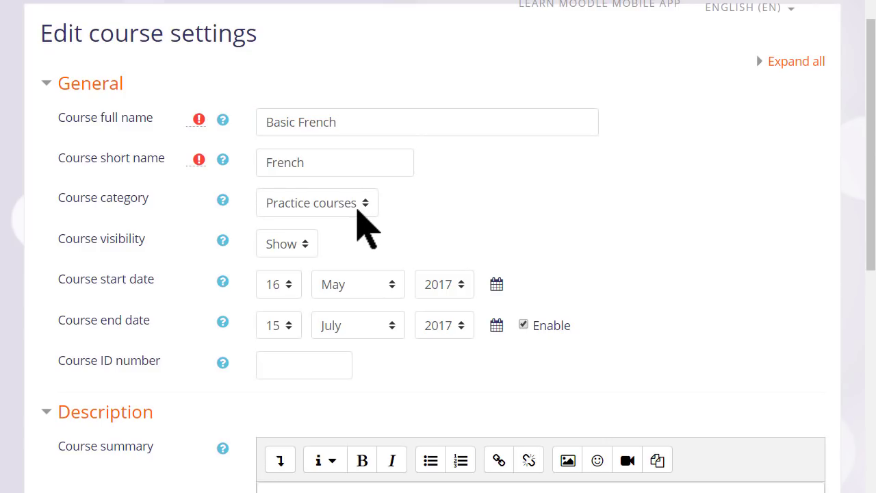
click(310, 248)
click(326, 245)
- Enter the course summary "A basic course for those who wish to learn French."
scroll(522, 354, down, 3)
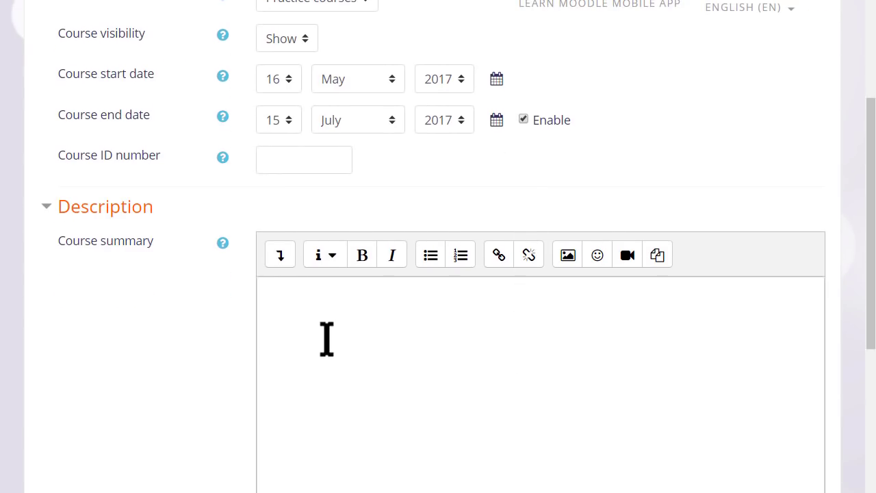
click(327, 338)
text(A basic course for those who wish to learn French.)
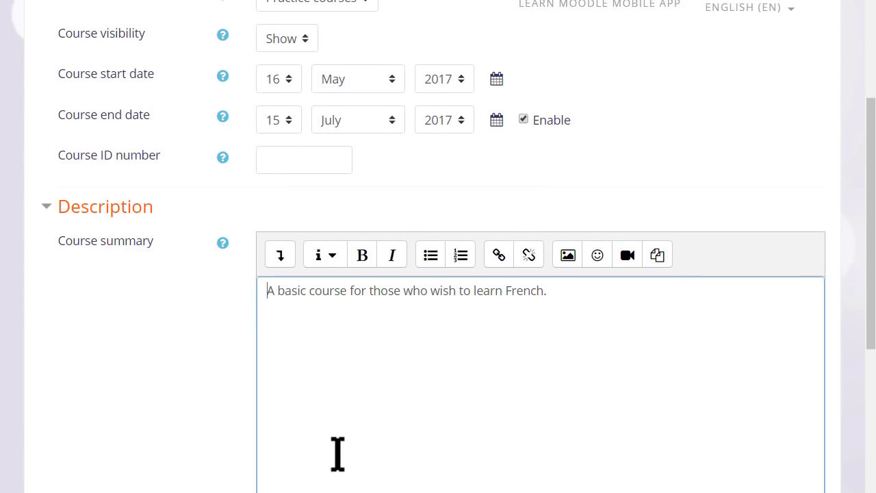
- Search the file picker for "French flag" and add the flag image as the course summary file
scroll(337, 454, down, 5)
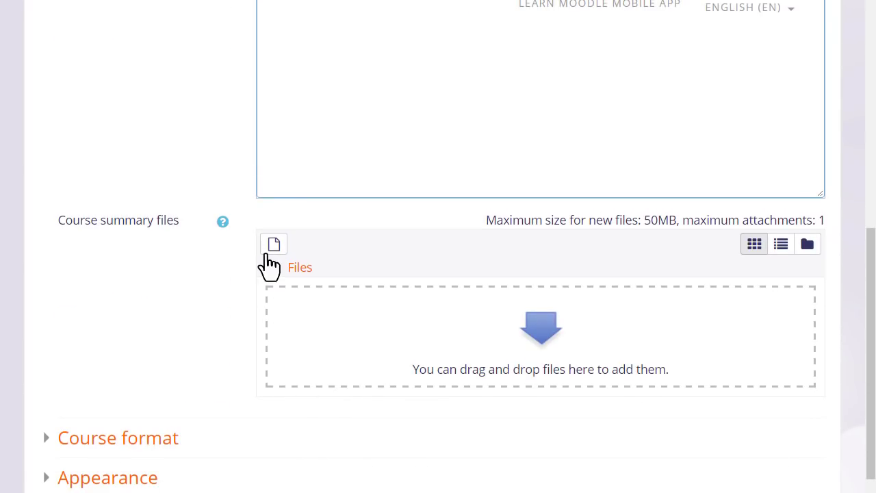
click(274, 246)
text(French flag)
click(521, 449)
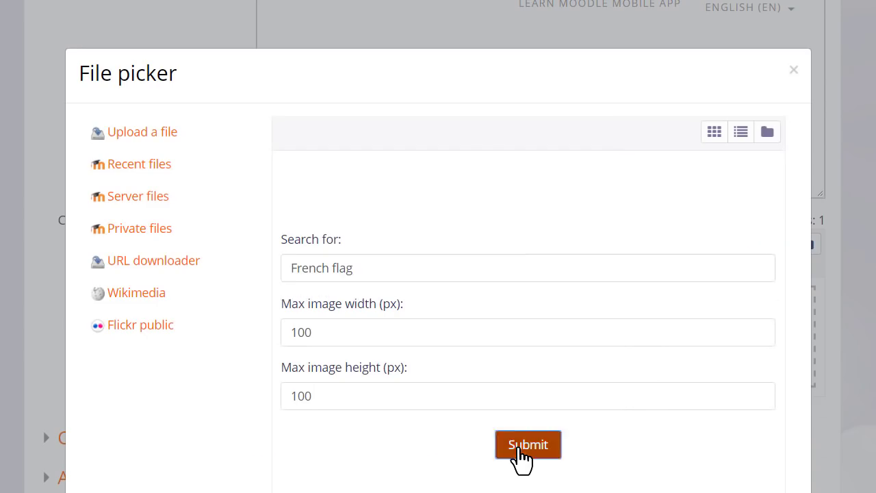
click(353, 346)
click(479, 308)
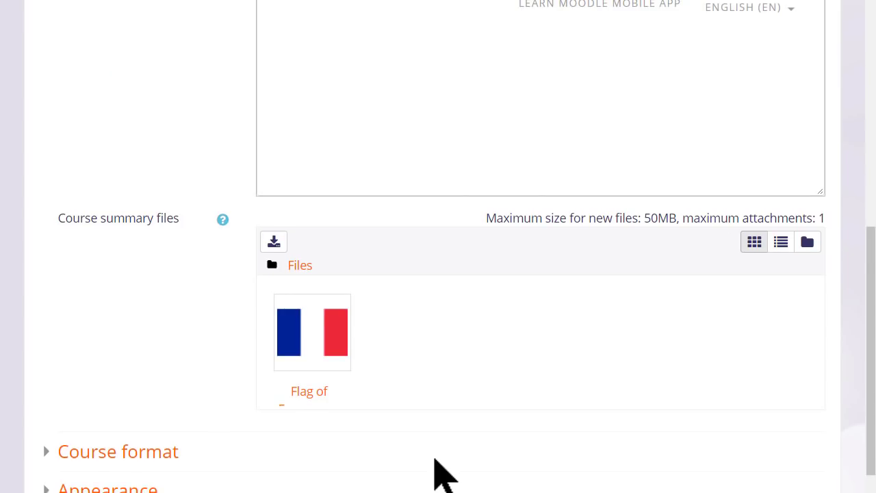
- Expand the course format settings and examine the available formats and course layout choices
scroll(434, 462, down, 2)
scroll(433, 460, down, 2)
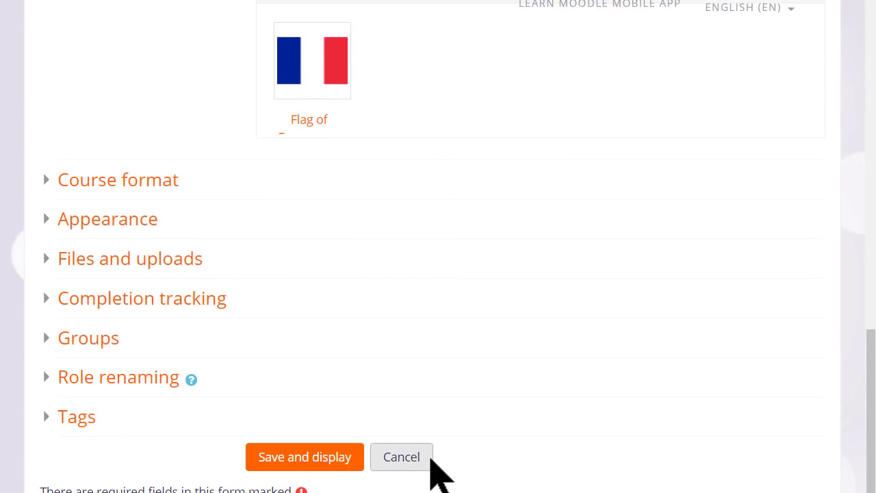
scroll(301, 287, down, 1)
click(167, 112)
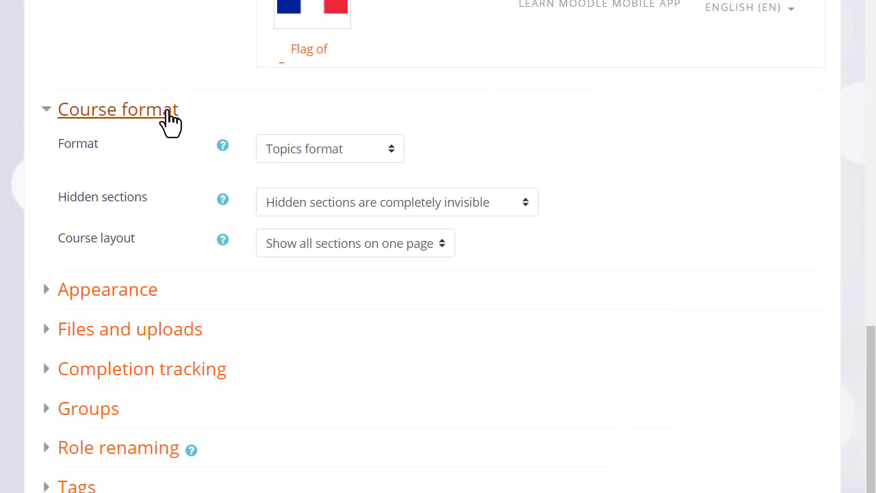
click(396, 155)
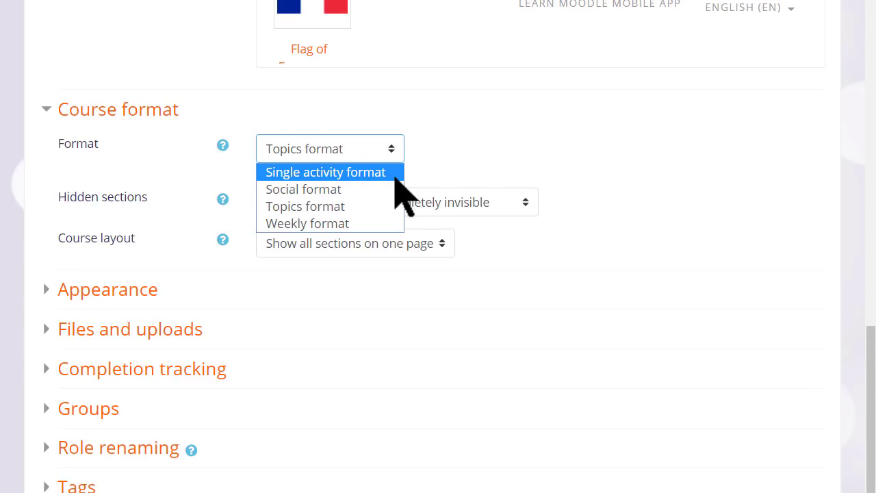
click(470, 250)
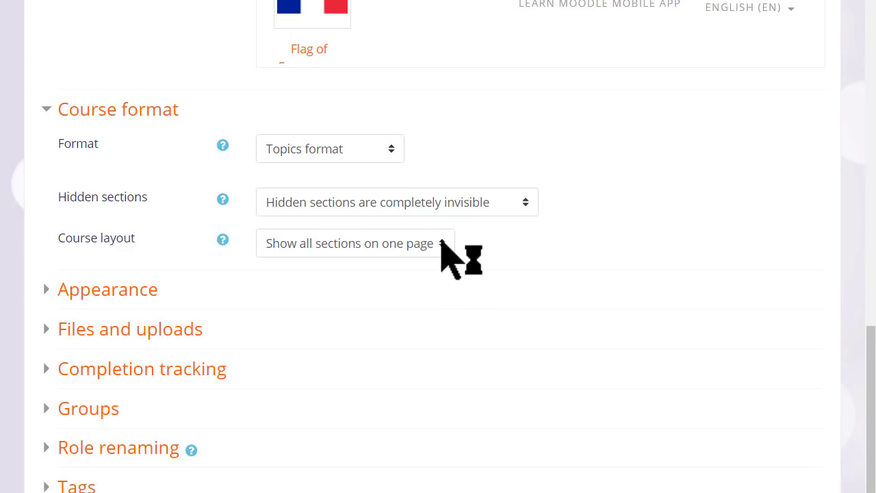
click(443, 245)
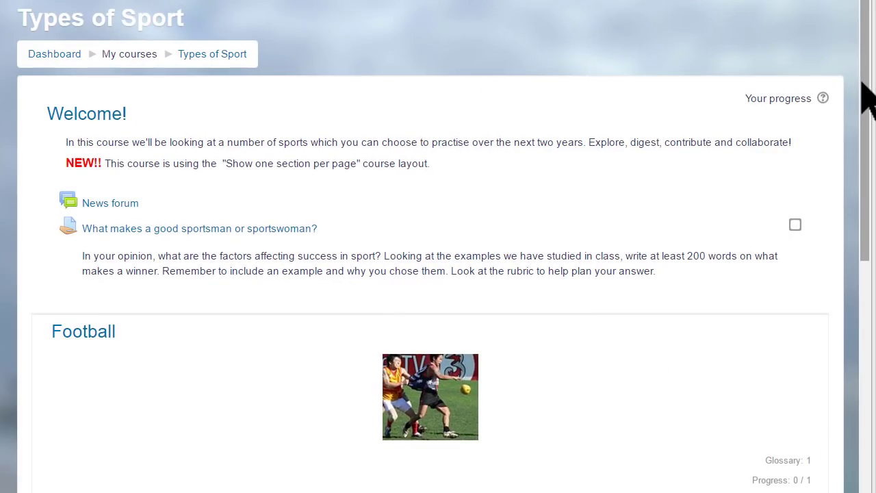
- Examine the one-section-per-page layout in the Types of Sport course, opening the Tennis section and its section navigation
mouse_move(862, 85)
mouse_down()
mouse_move(828, 193)
mouse_move(826, 299)
mouse_up()
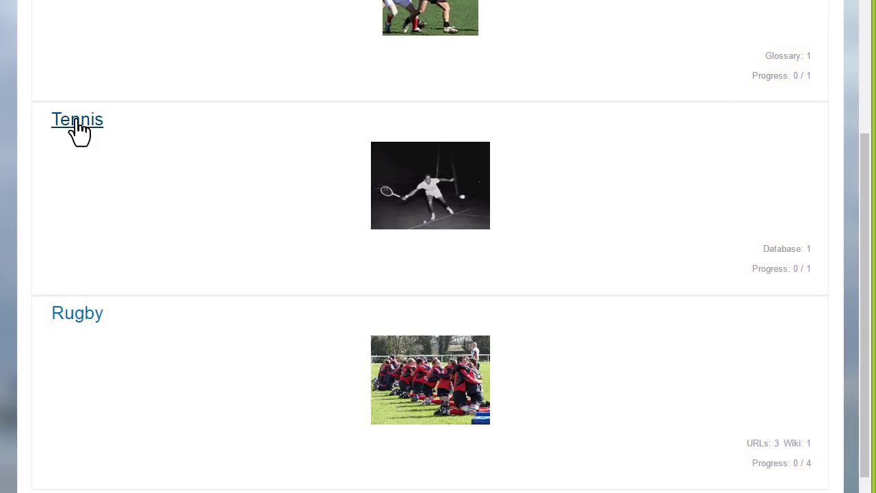
click(78, 127)
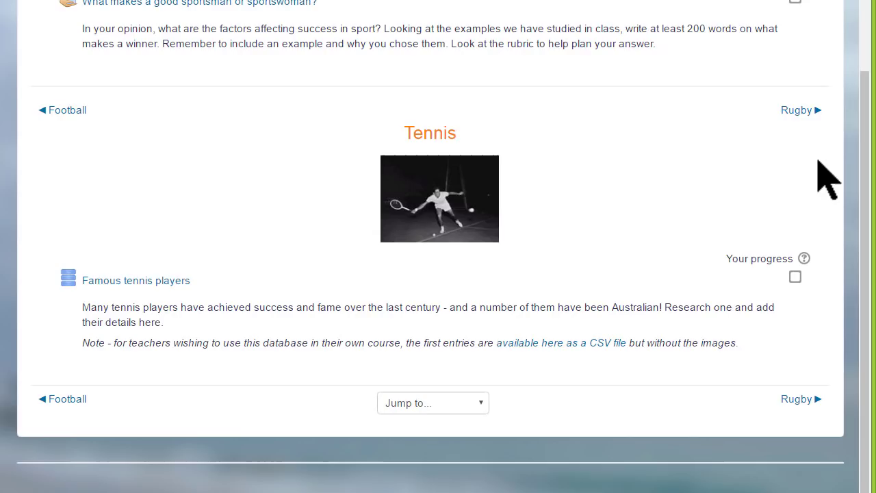
click(818, 113)
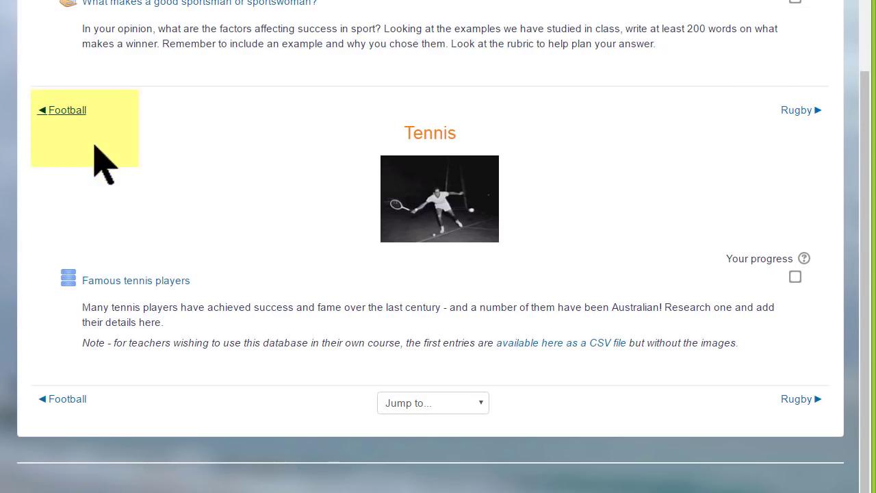
click(480, 405)
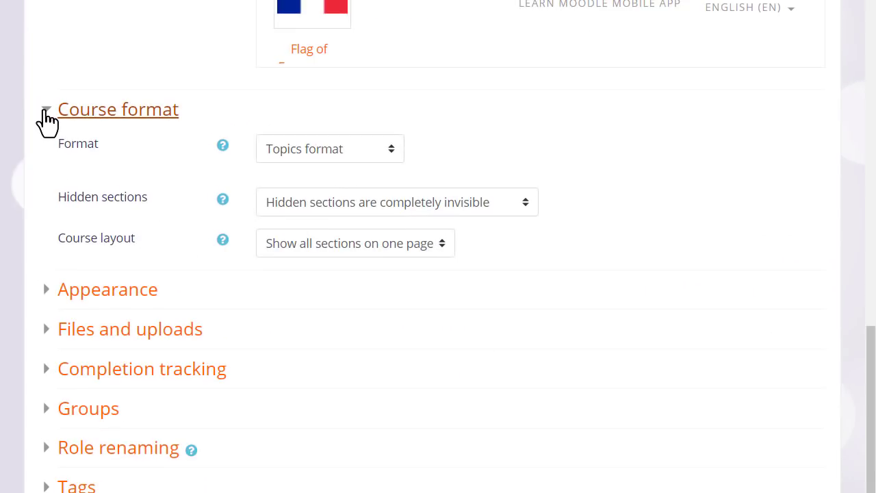
- Return to the course settings and review the Appearance and the Files and uploads options, collapsing each after viewing
click(113, 150)
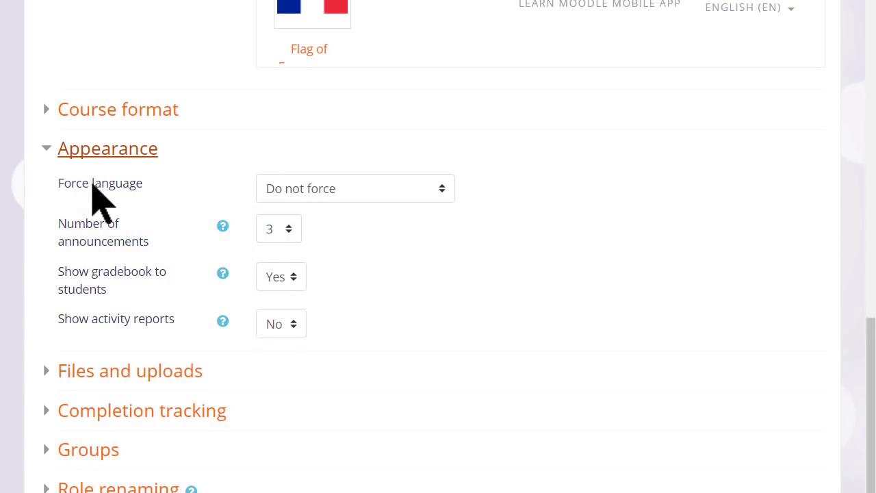
click(45, 153)
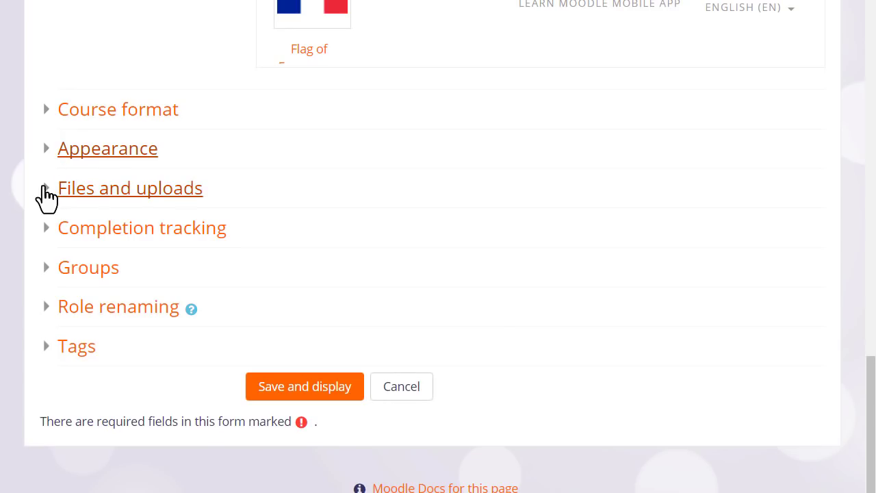
click(52, 204)
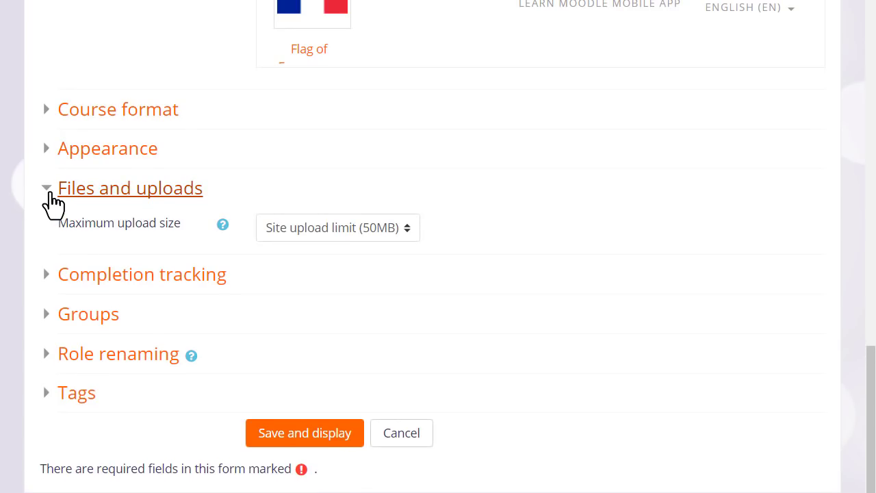
click(53, 204)
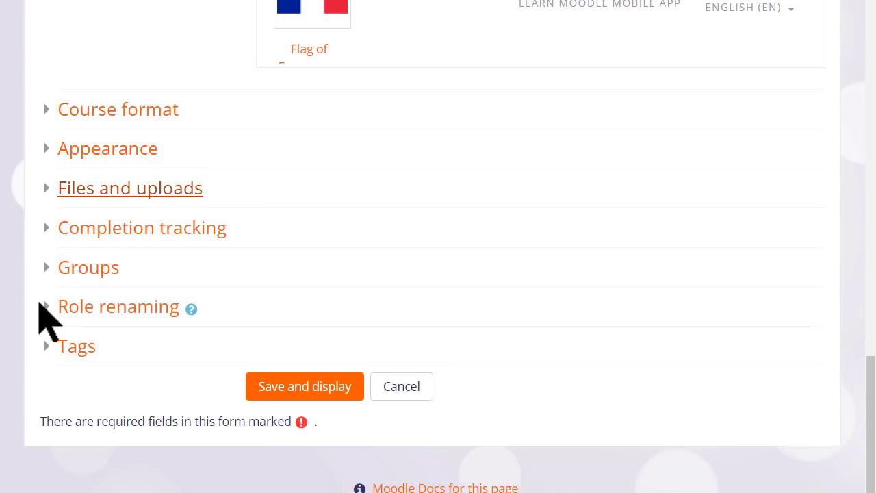
- Set the course's word for the Student role to "Learner", then save and display the course
click(45, 317)
scroll(27, 318, down, 4)
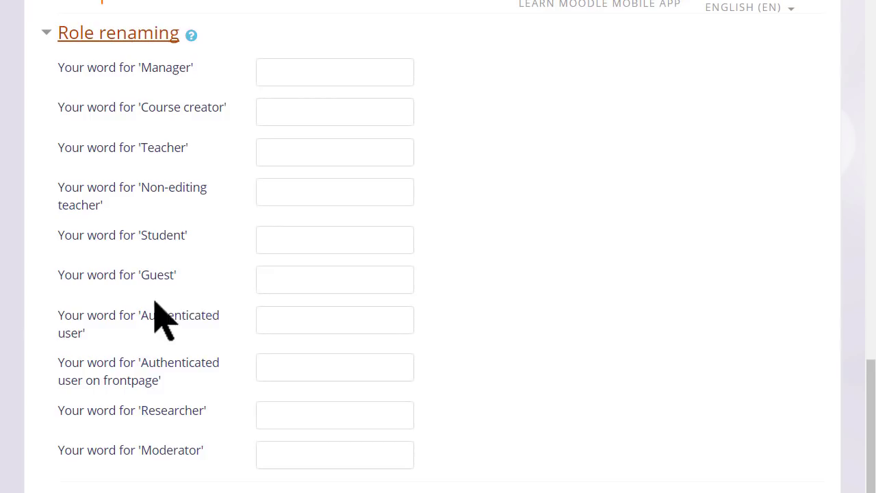
click(280, 239)
text(Learner)
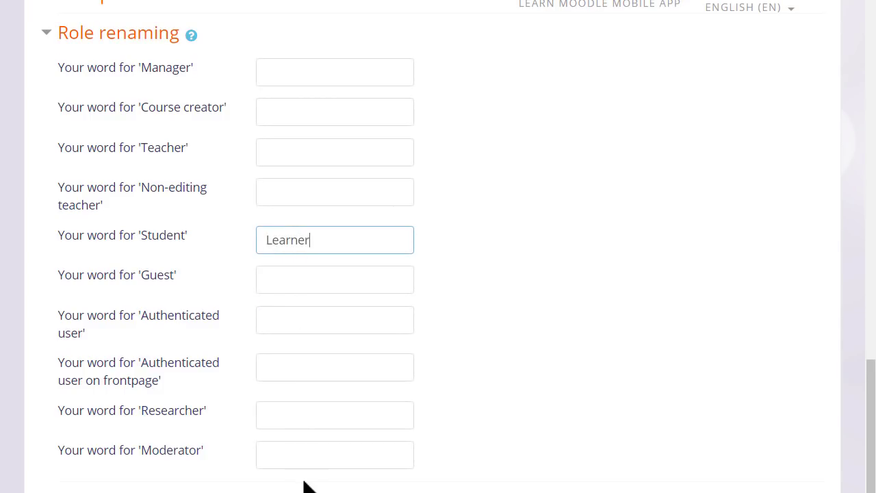
scroll(309, 487, down, 1)
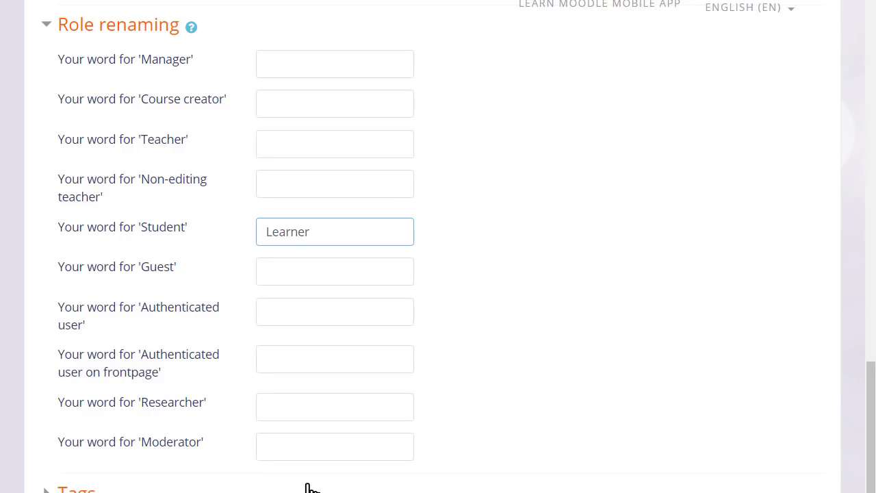
scroll(308, 483, down, 2)
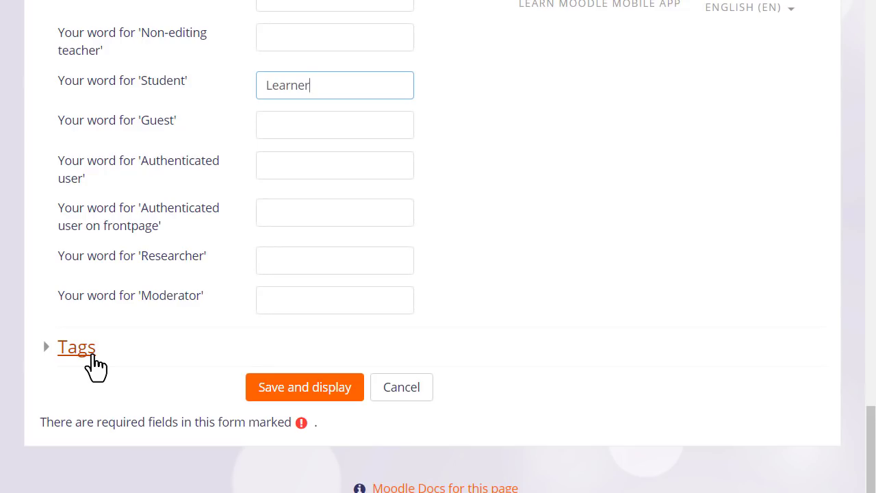
click(309, 394)
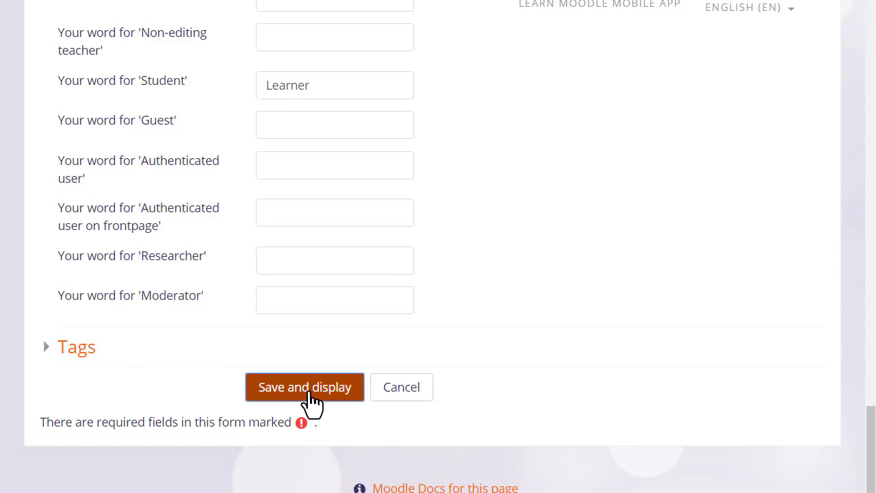